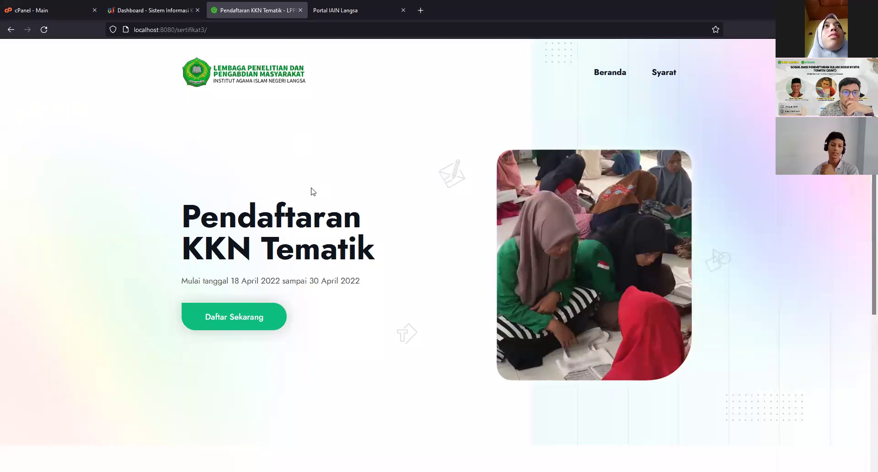
Look over the KKN Tematik registration home page, from the registration period down to the footer links and contact details
scroll(309, 192, down, 2)
scroll(284, 206, down, 5)
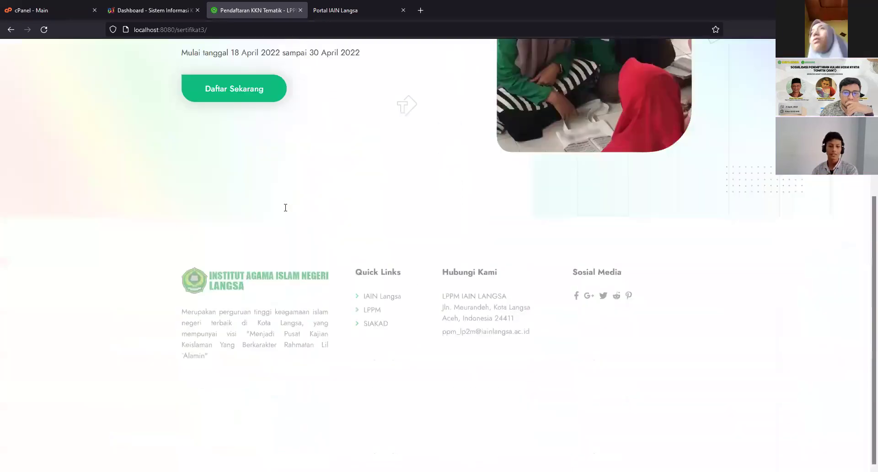
scroll(467, 165, up, 3)
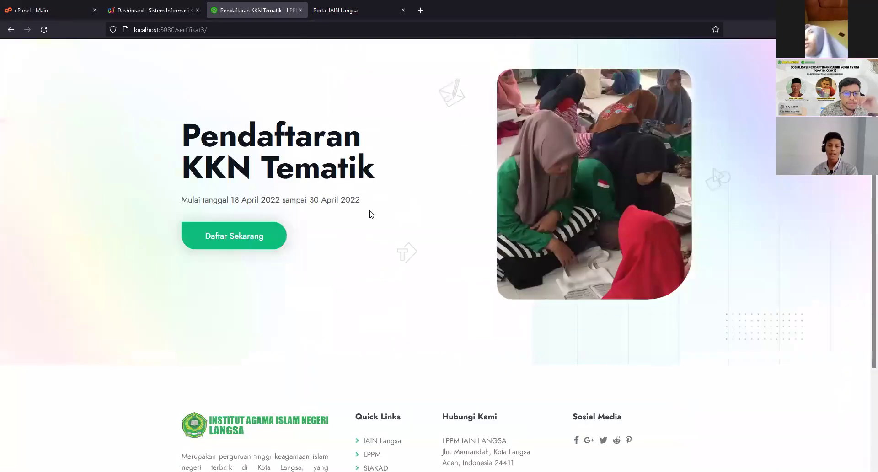
scroll(386, 186, up, 2)
scroll(341, 192, down, 3)
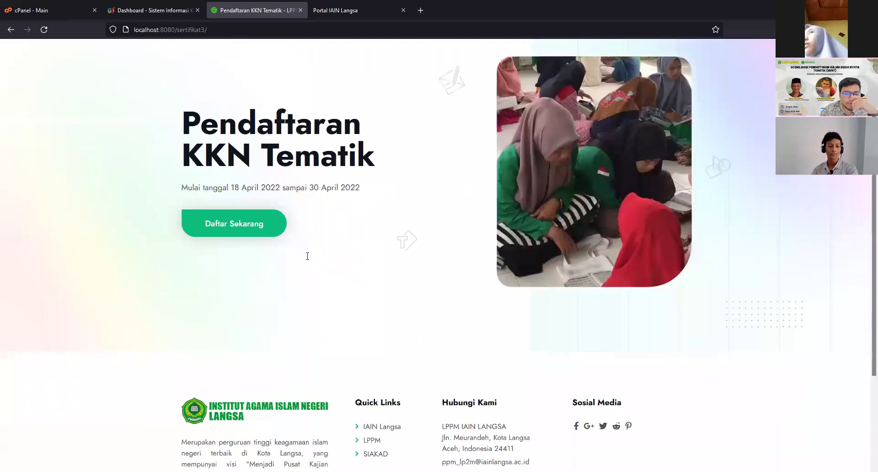
scroll(272, 326, up, 3)
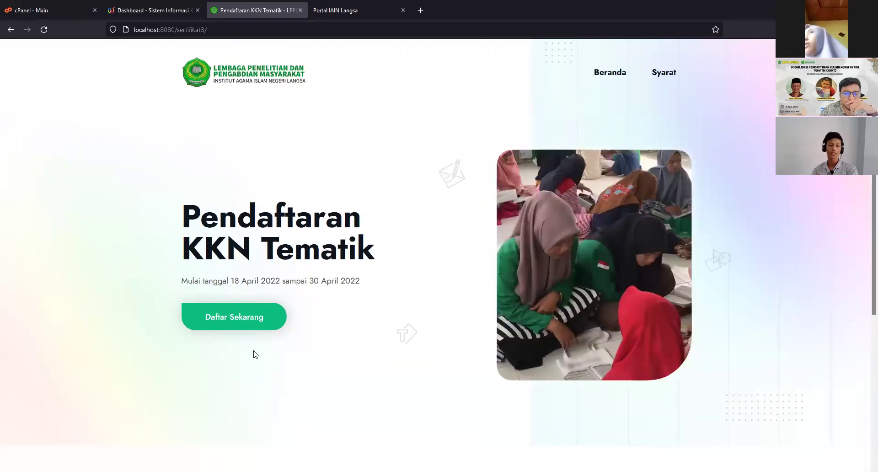
scroll(256, 286, down, 2)
scroll(232, 315, up, 2)
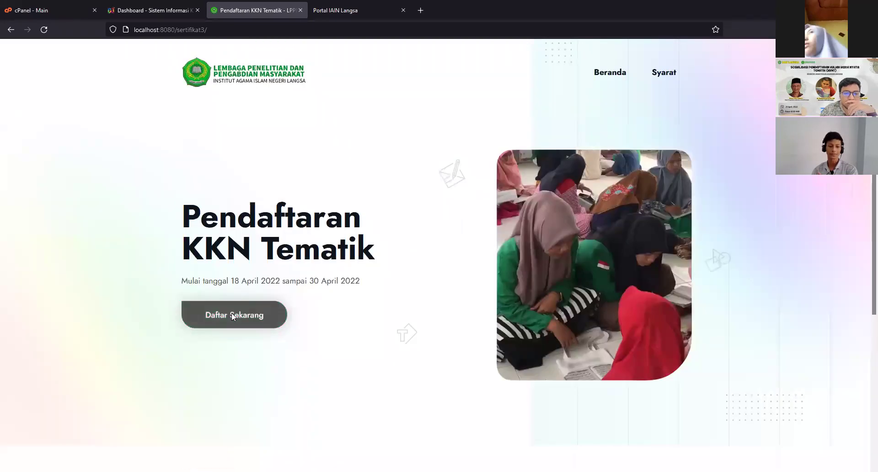
scroll(450, 257, down, 2)
scroll(451, 257, up, 2)
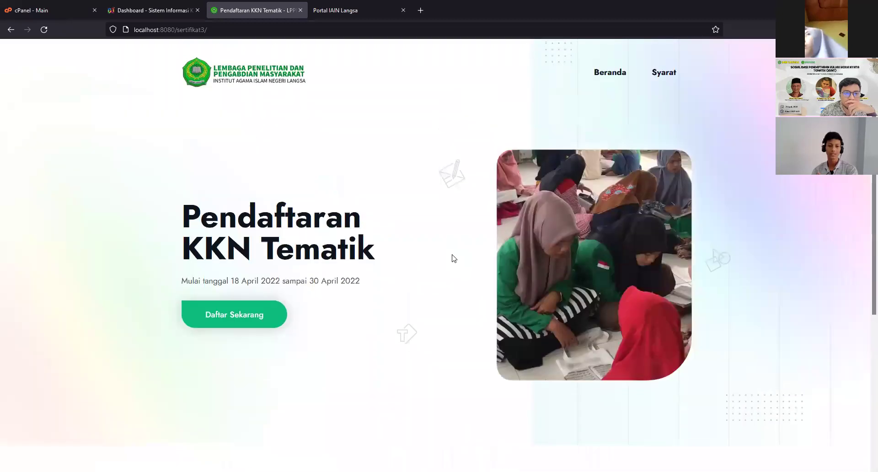
Open the KKN Tematik requirements page and read through the Persyaratan and Mekanisme Seleksi sections
key(Return)
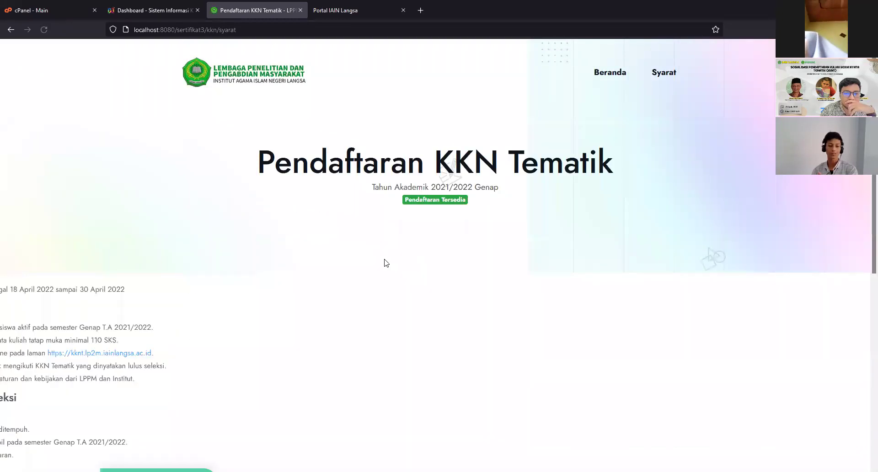
scroll(292, 225, down, 2)
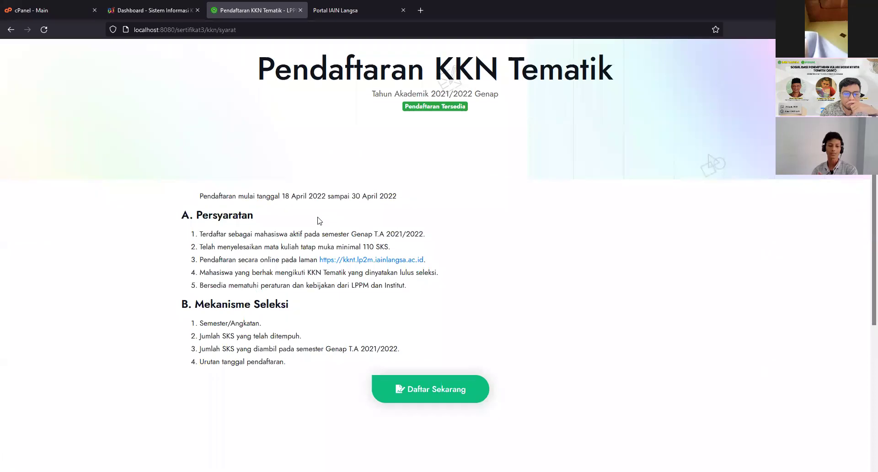
scroll(288, 225, up, 2)
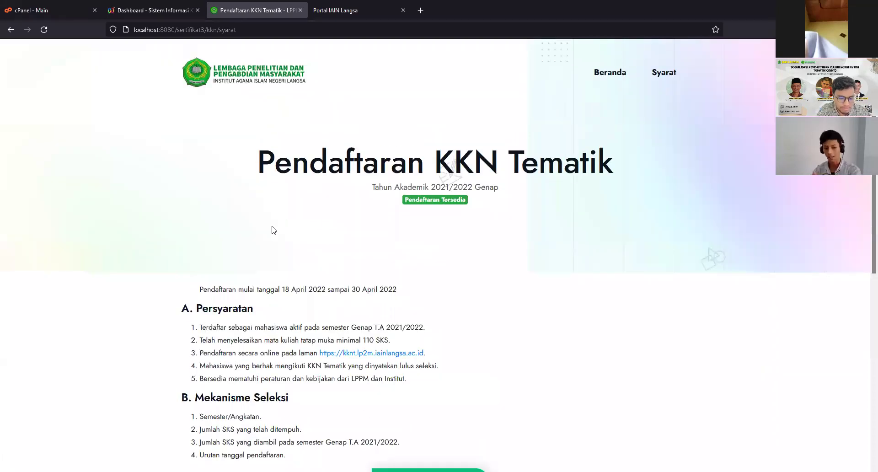
scroll(238, 242, down, 2)
drag(243, 234, 276, 240)
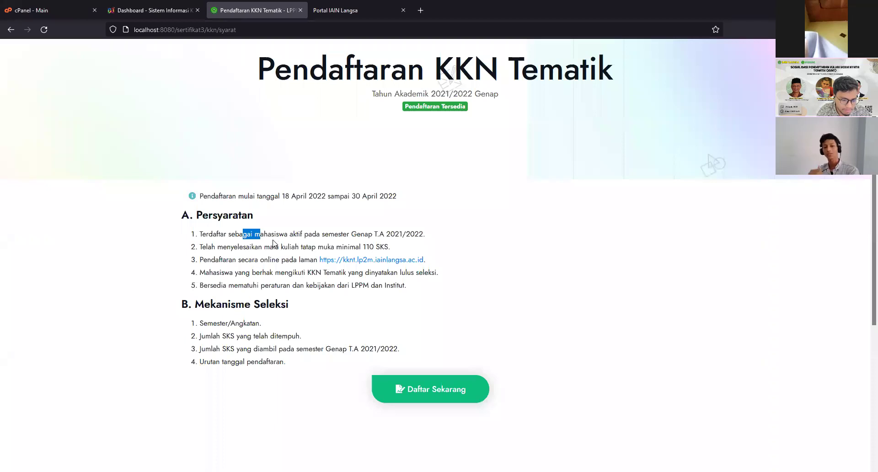
click(273, 243)
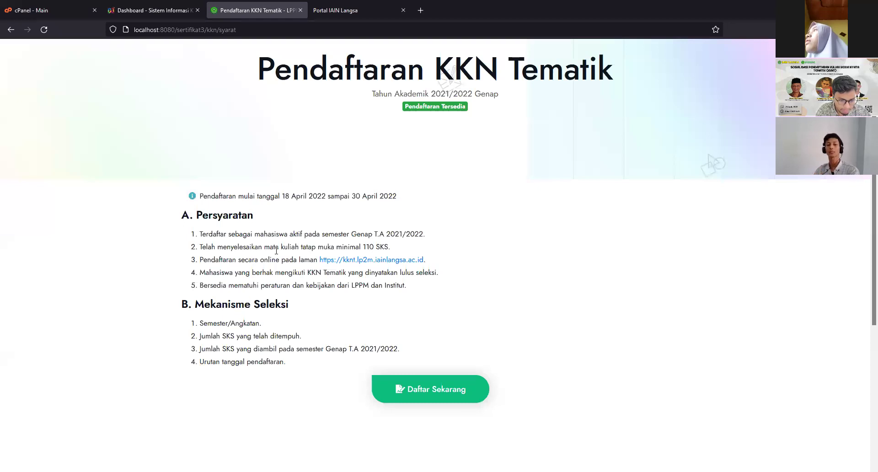
drag(352, 244, 391, 247)
click(296, 281)
scroll(295, 284, down, 1)
scroll(276, 289, down, 1)
scroll(306, 286, up, 4)
scroll(339, 257, down, 2)
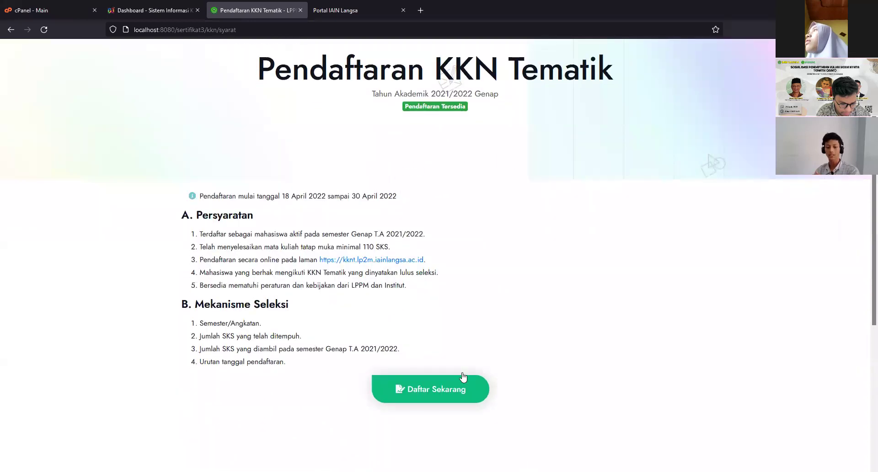
Start the registration with Daftar Sekarang and activate the Nomor Induk Mahasiswa field in the academic data check form
scroll(471, 371, down, 1)
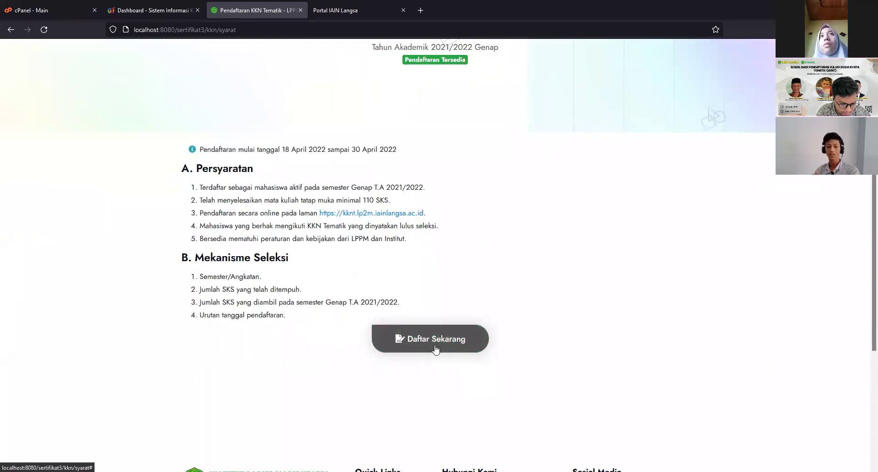
click(435, 348)
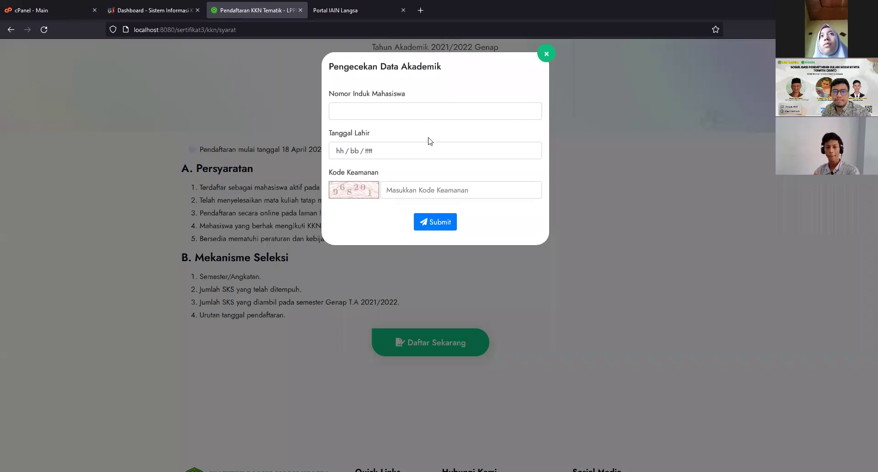
click(398, 112)
click(363, 106)
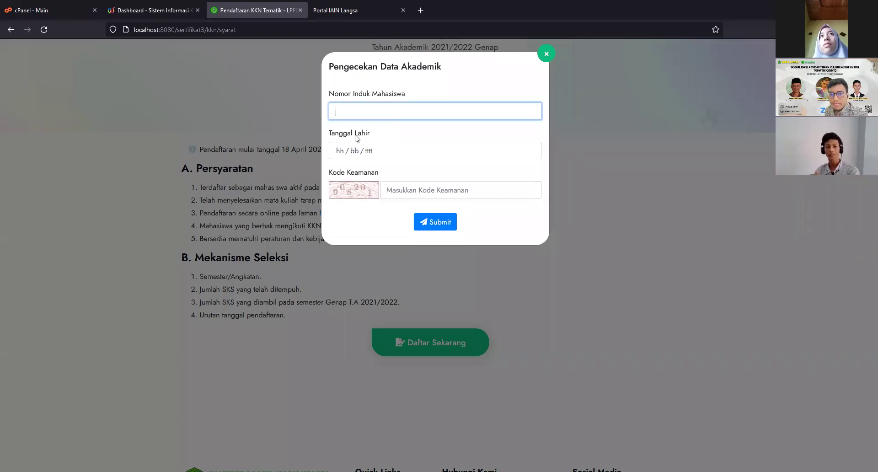
Go through the student number, Tanggal Lahir and Kode Keamanan fields that the academic data check form requires
click(419, 190)
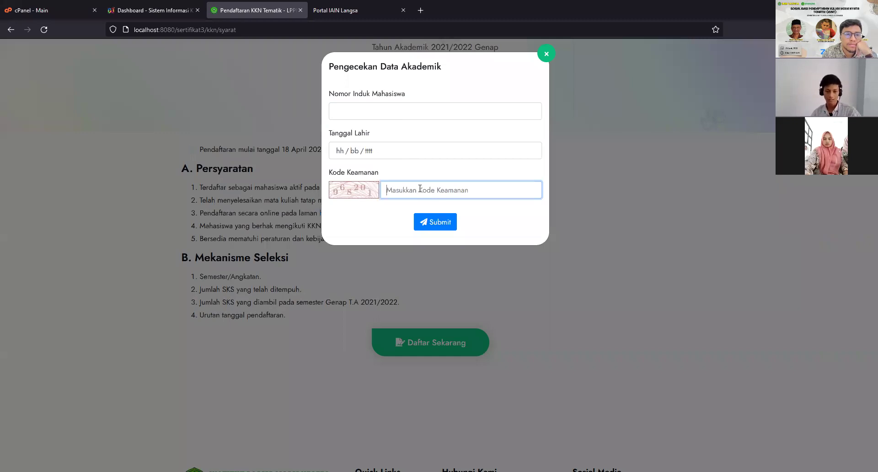
click(395, 115)
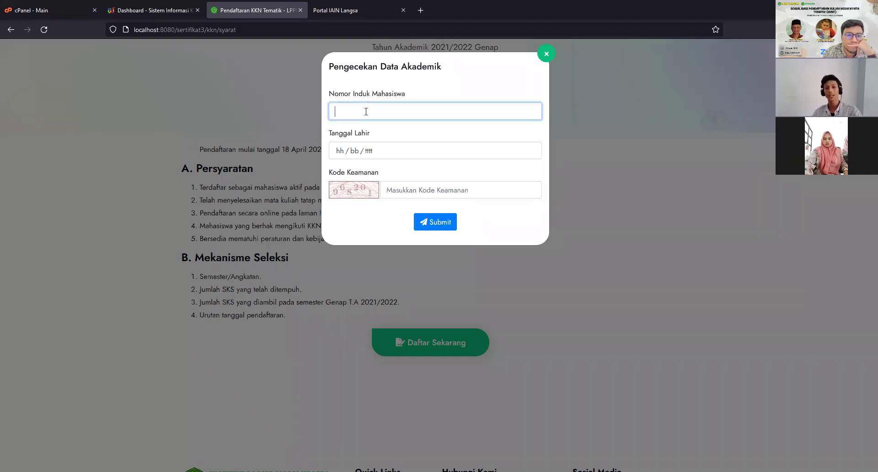
click(393, 88)
click(383, 108)
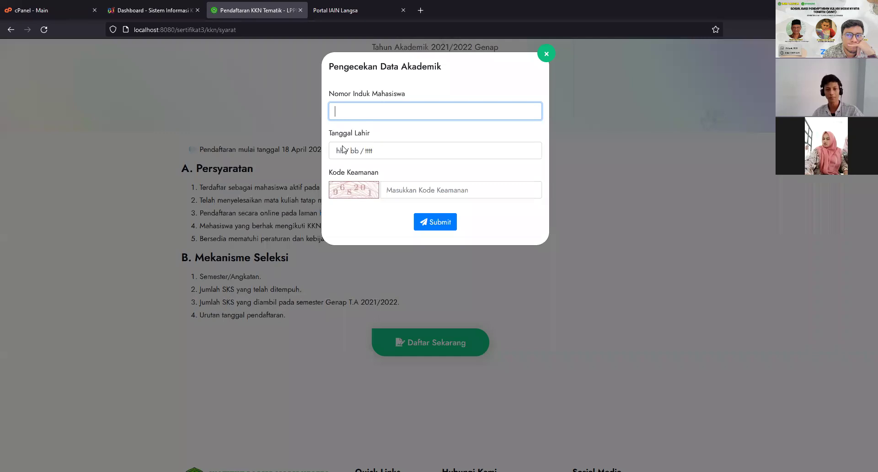
key(Tab)
key(Tab)
key(Tab)
key(Tab)
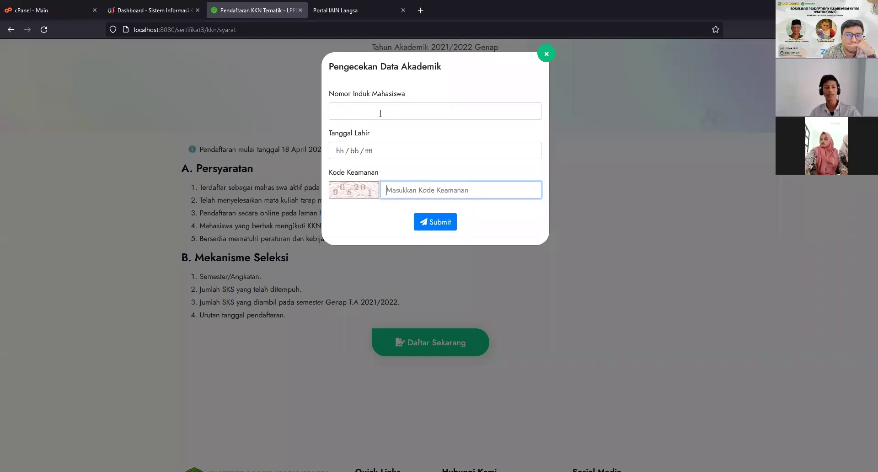
click(381, 112)
text(2)
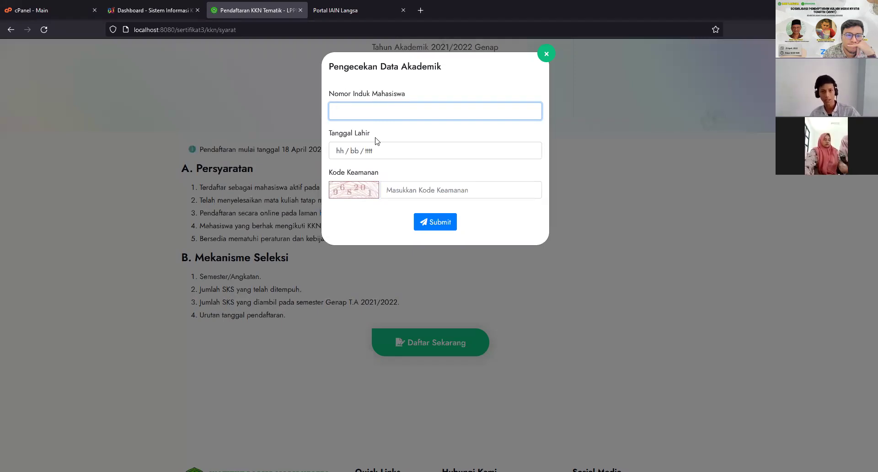
click(410, 182)
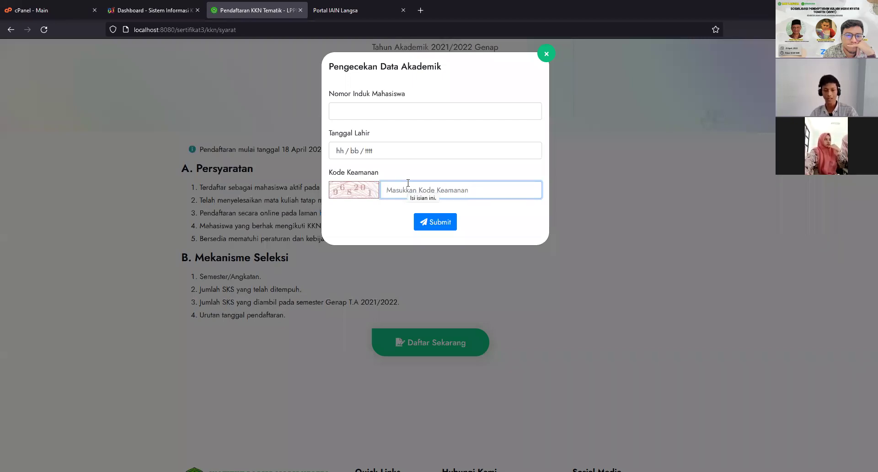
click(390, 242)
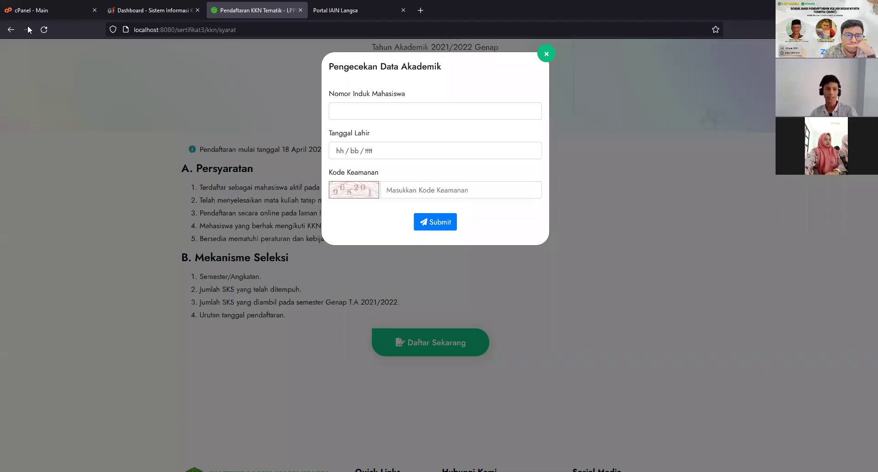
Return to the previously visited Lengkapi Data registration page and go over its WhatsApp and parent or family phone number fields
right_click(11, 29)
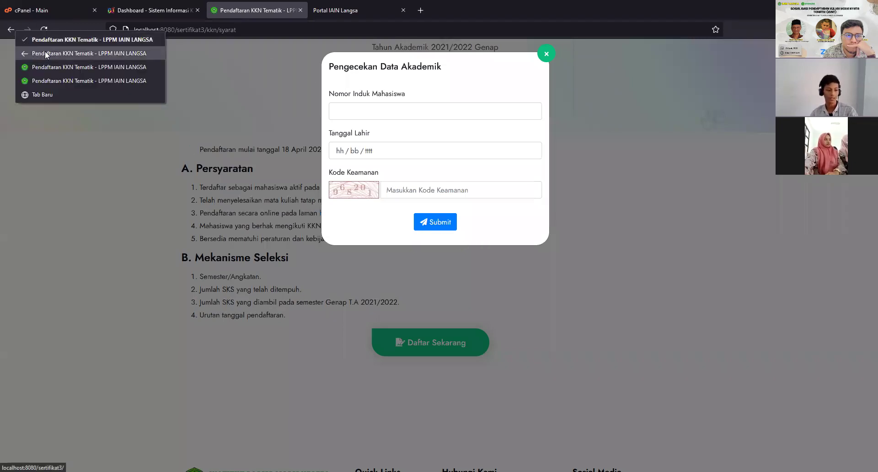
click(53, 69)
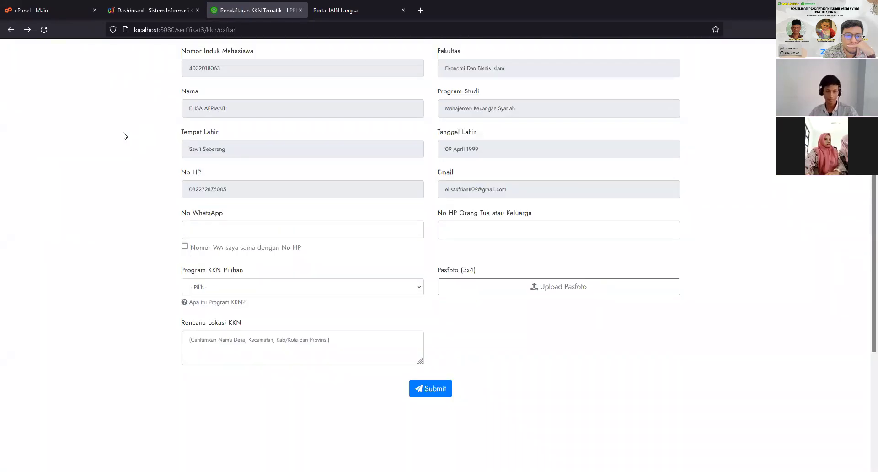
scroll(202, 231, up, 2)
click(206, 270)
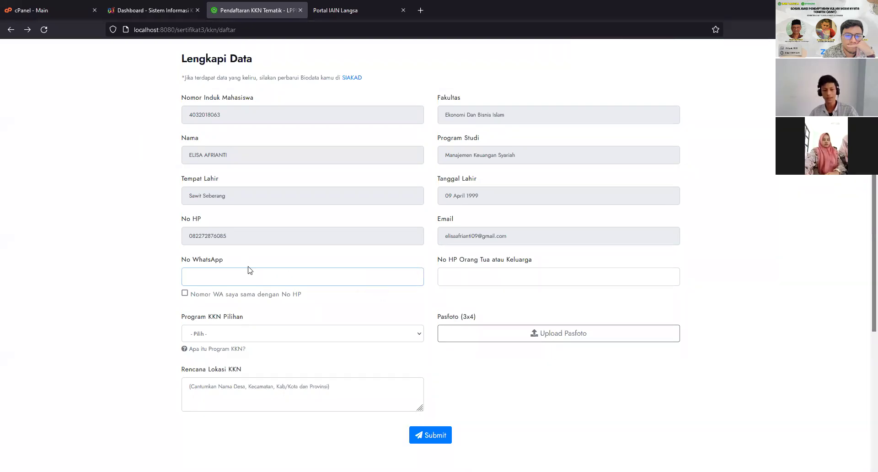
click(448, 270)
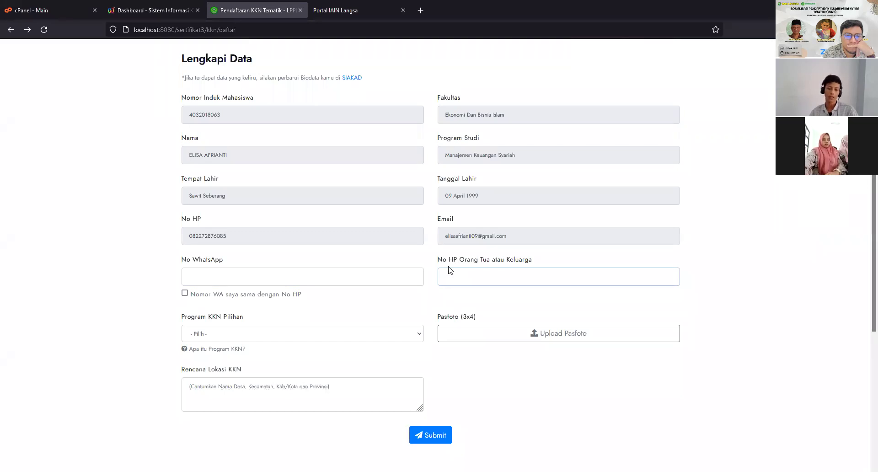
scroll(400, 273, down, 1)
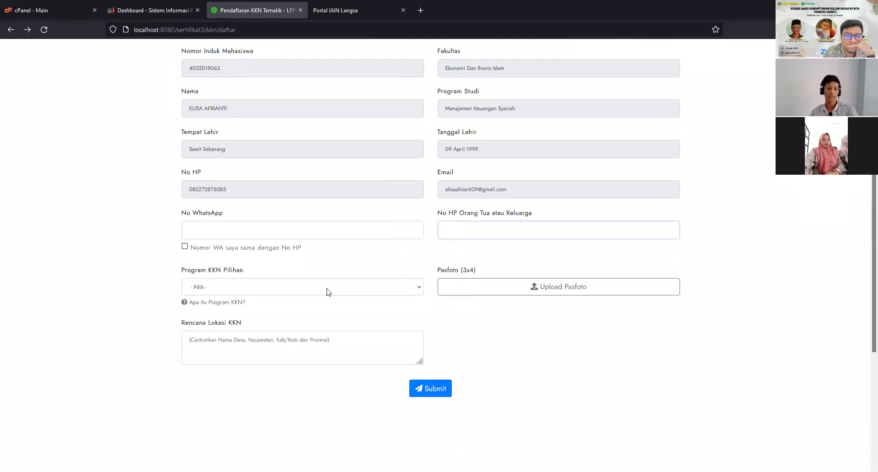
View the choices under Program KKN Pilihan and open the Apa itu Program KKN? explanation of each program's outcomes
click(269, 292)
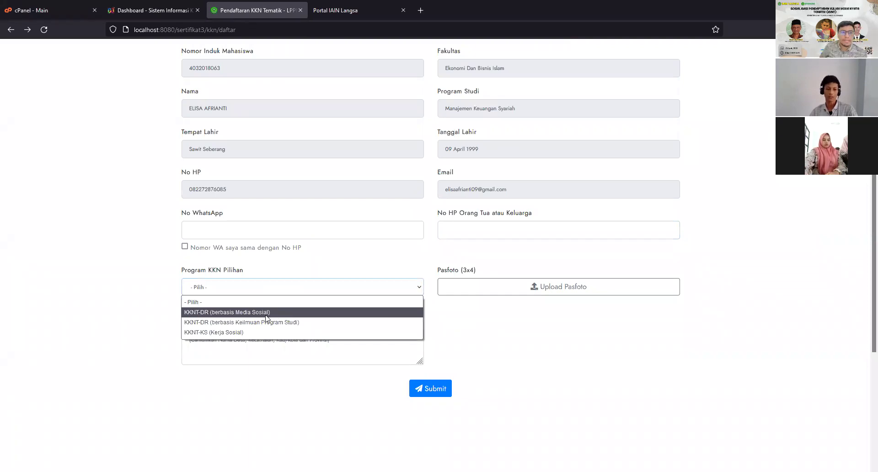
click(160, 313)
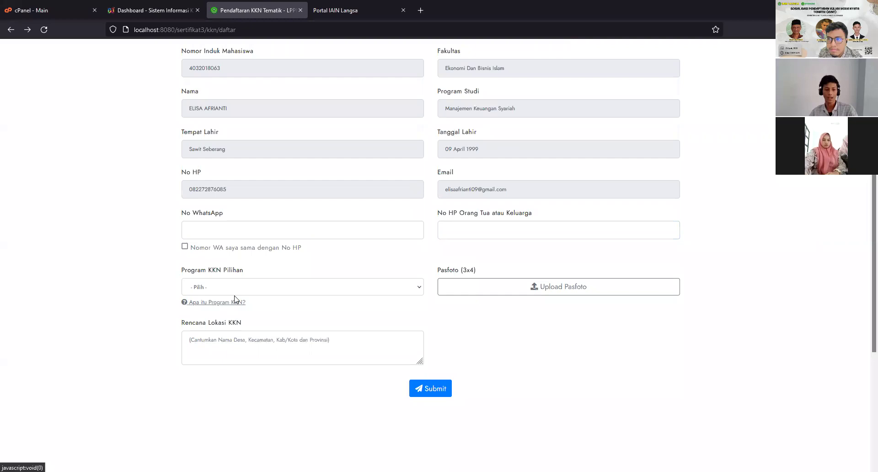
click(197, 303)
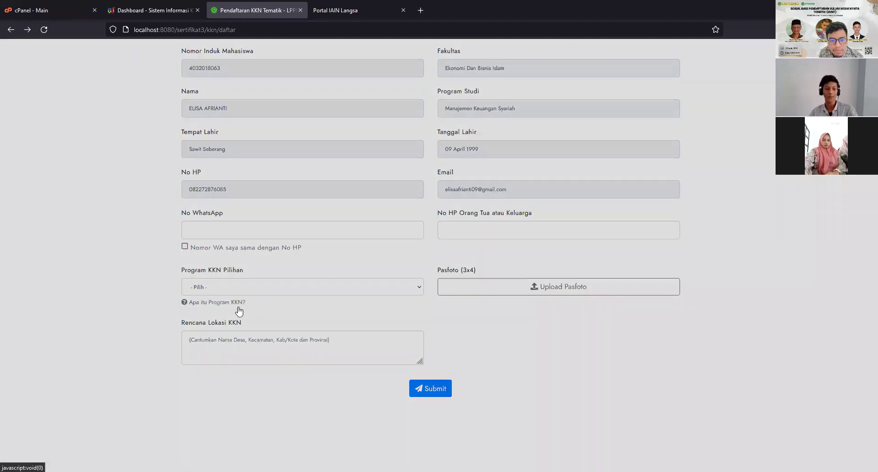
click(238, 307)
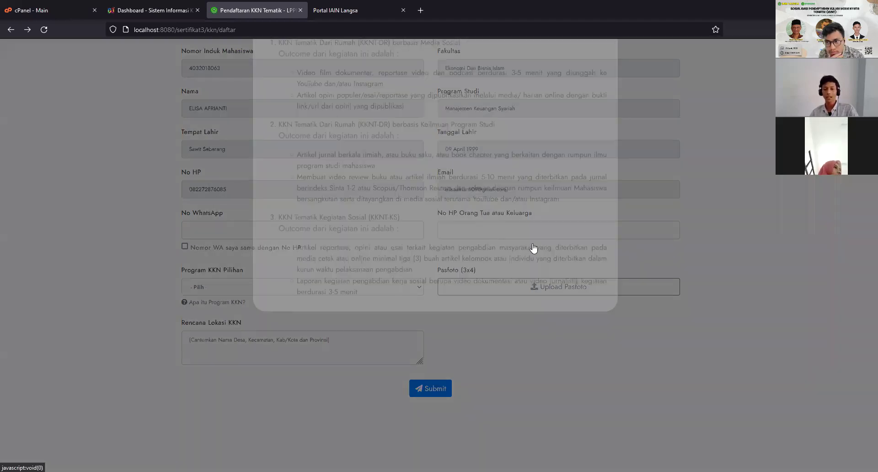
Go over the Upload Pasfoto background, size and file type requirements, and view the file chooser without picking a file
scroll(533, 248, down, 1)
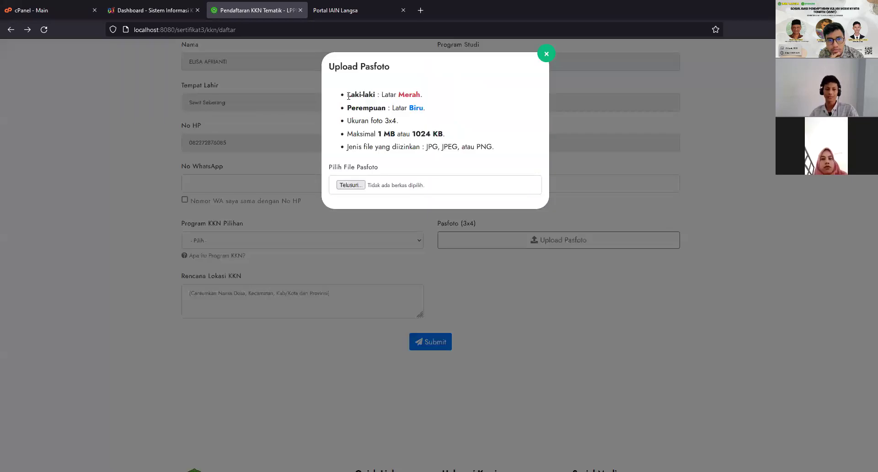
double_click(348, 96)
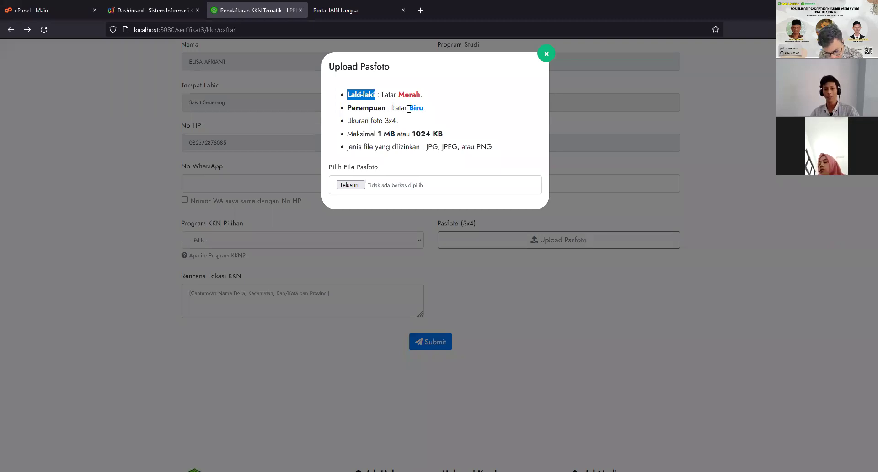
click(387, 132)
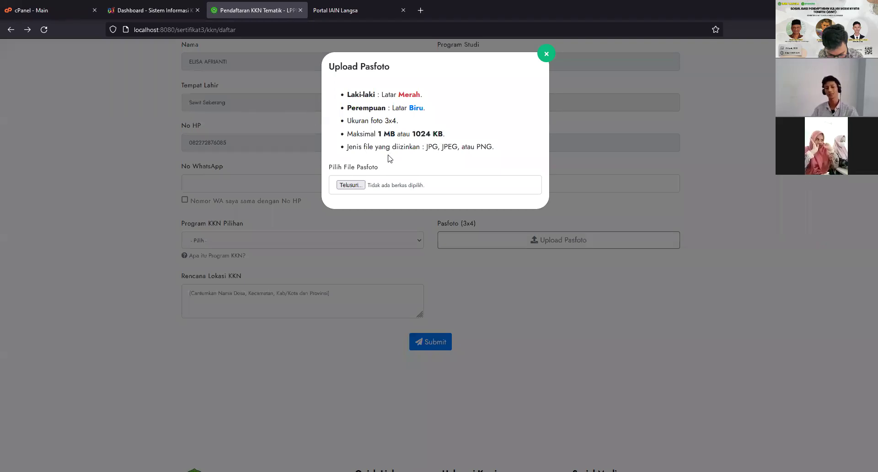
click(369, 186)
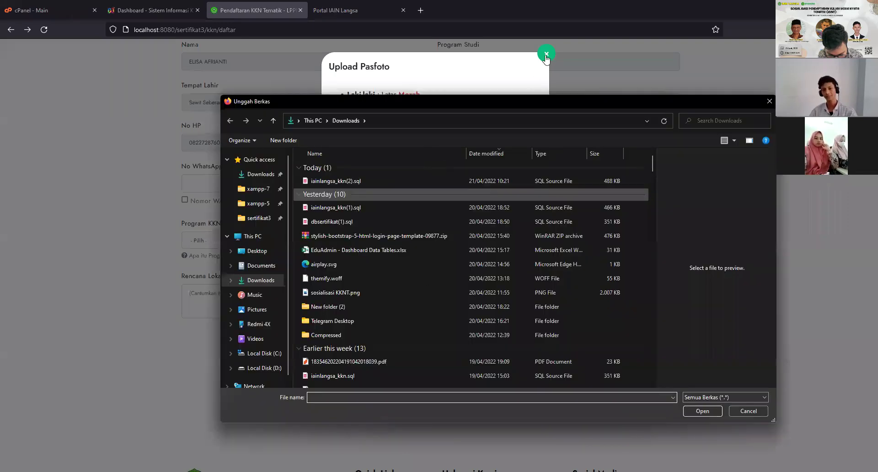
key(Escape)
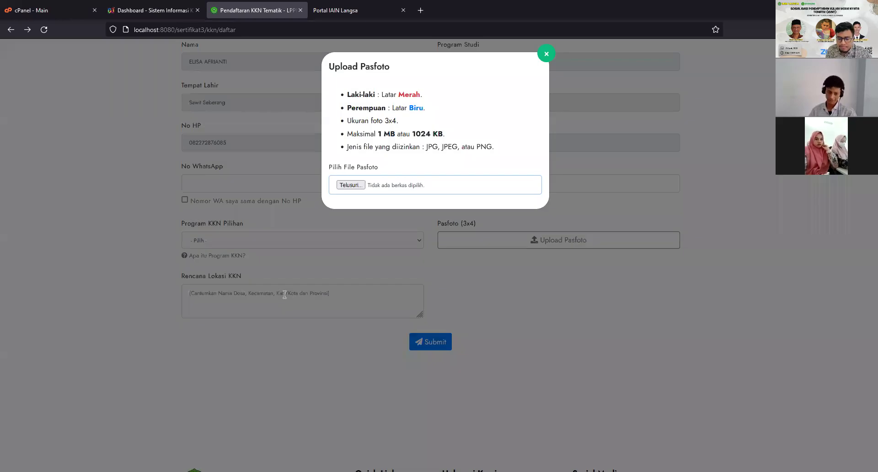
Leave the Upload Pasfoto dialog and activate the Rencana Lokasi KKN field for the village, district, regency or city and province
click(285, 294)
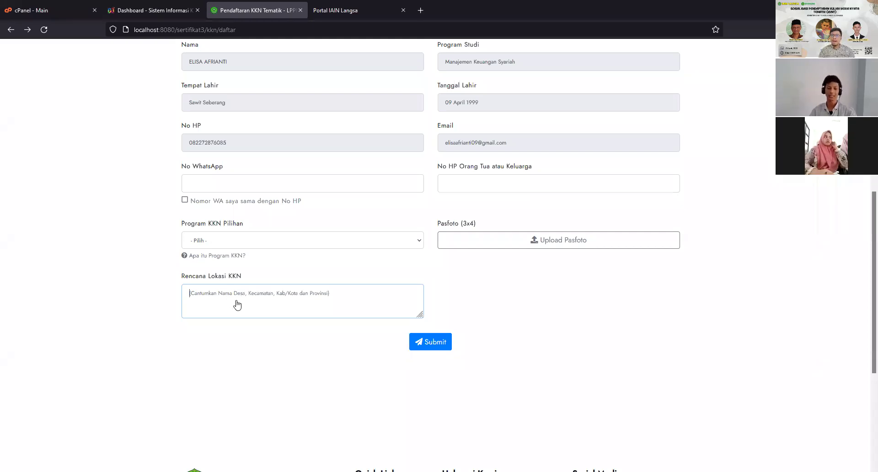
scroll(268, 265, up, 1)
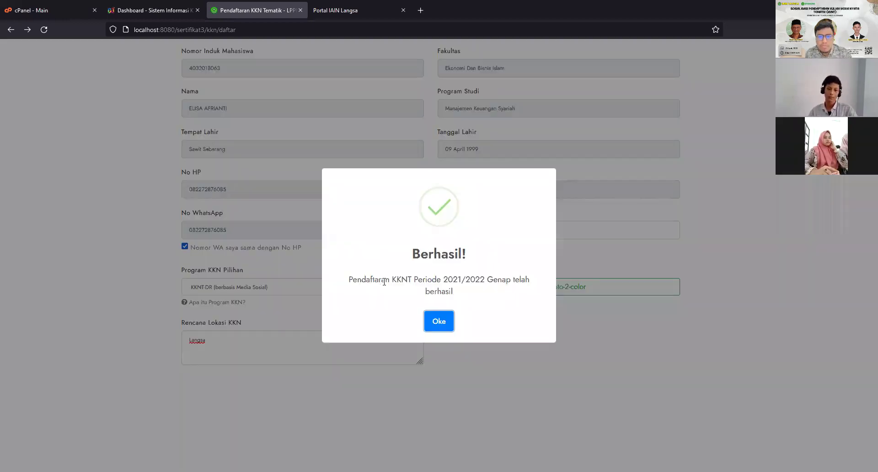
Go over the KKNT registration confirmation message and dismiss it to continue to the Pendaftaran Berhasil page
drag(350, 280, 386, 279)
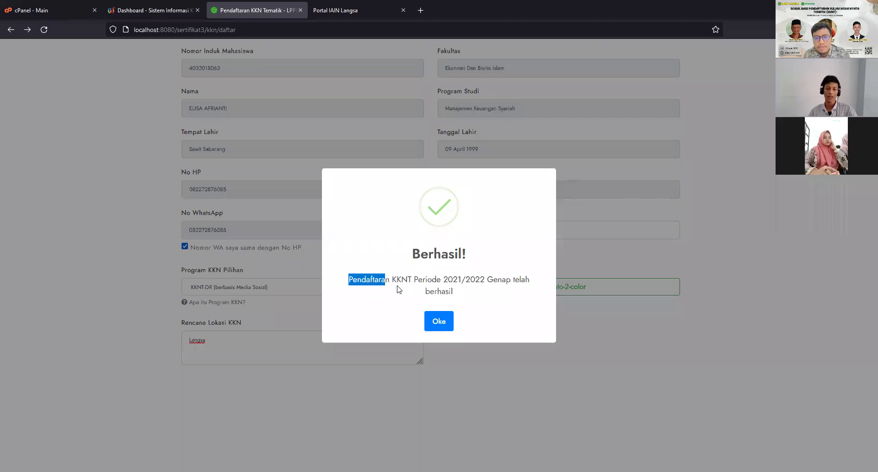
click(399, 290)
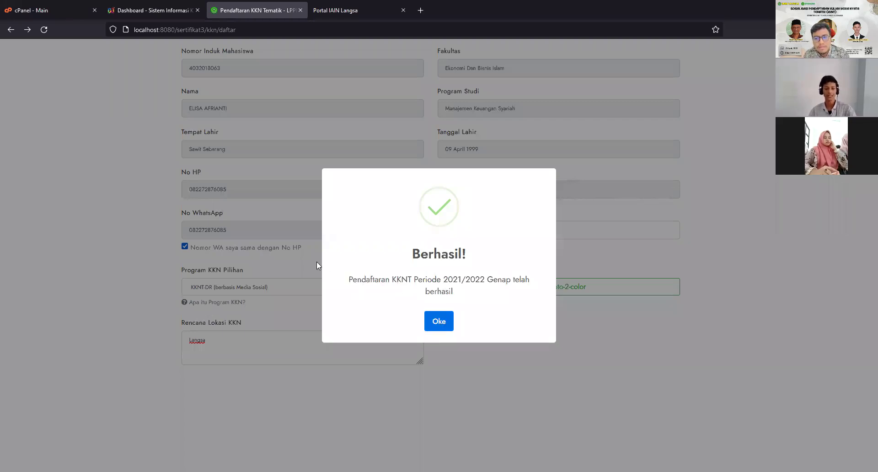
click(252, 254)
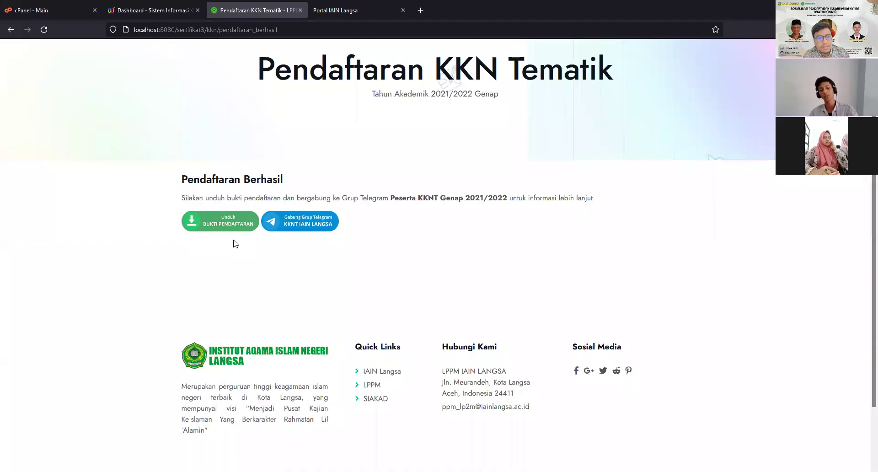